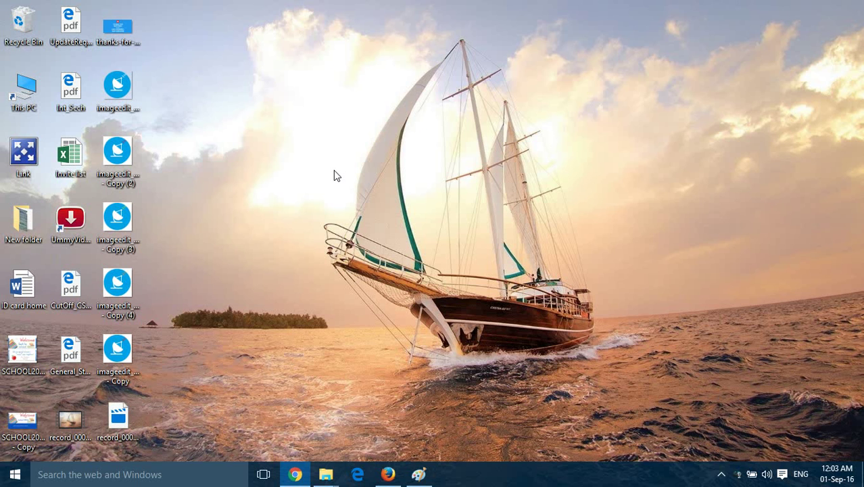
Preview each of the five satellite-dish images on the desktop, checking their wave colors
double_click(131, 89)
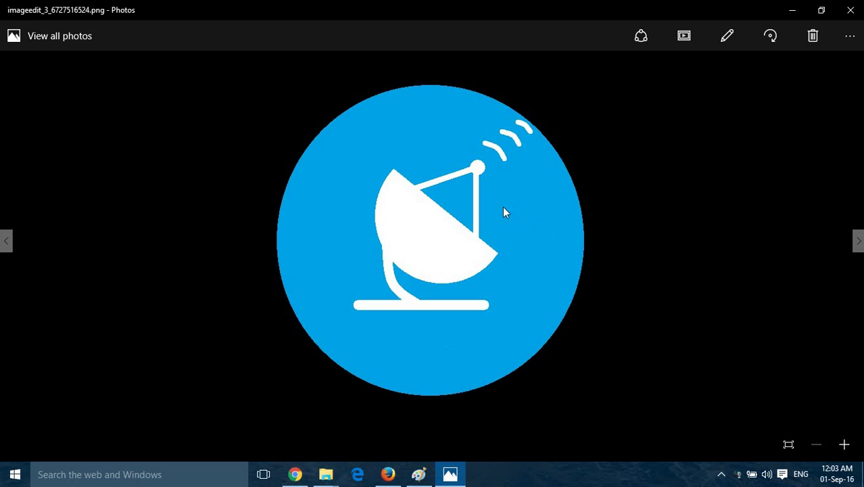
click(850, 10)
double_click(122, 161)
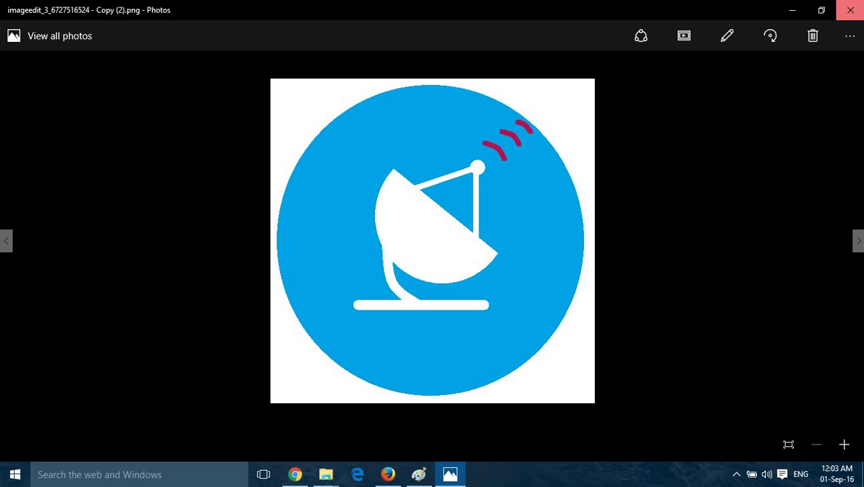
click(851, 10)
double_click(105, 230)
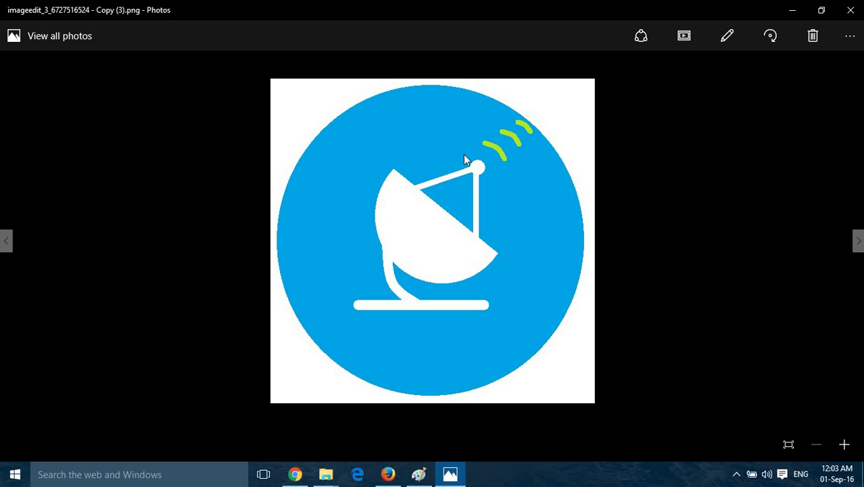
click(851, 10)
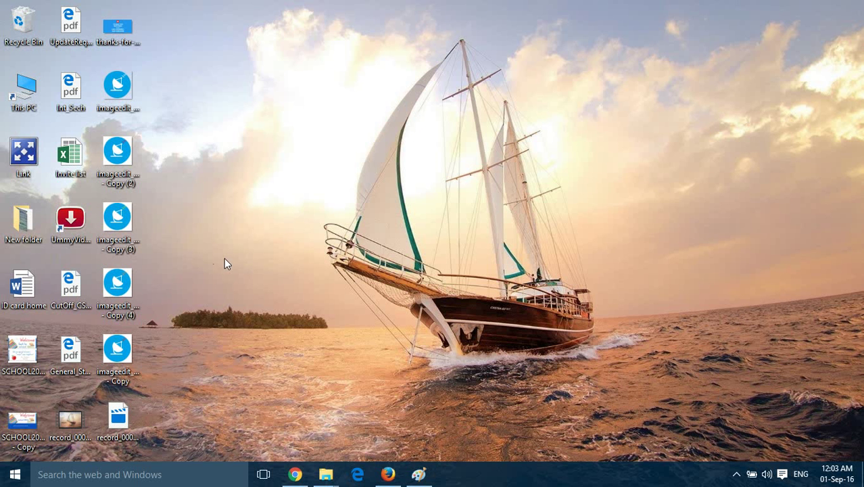
click(118, 293)
double_click(117, 291)
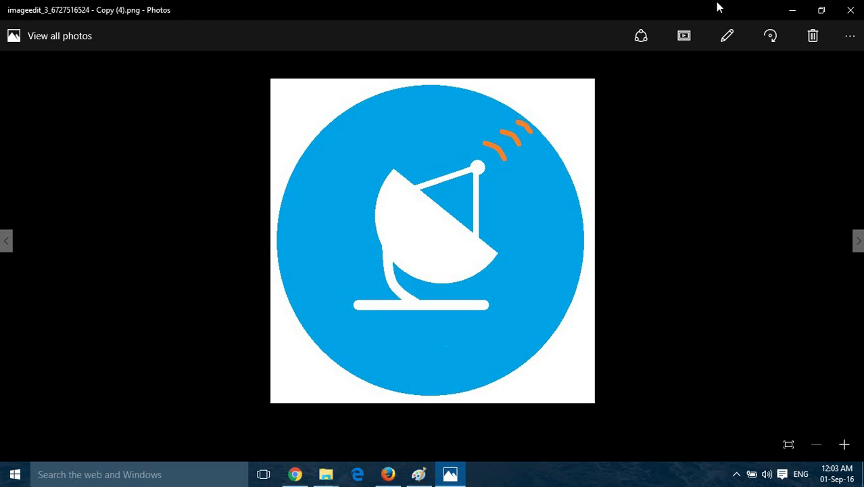
click(851, 10)
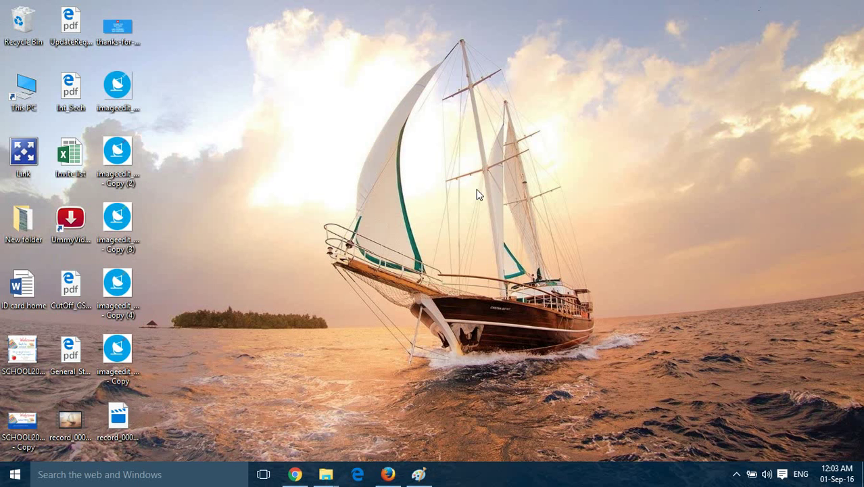
double_click(125, 358)
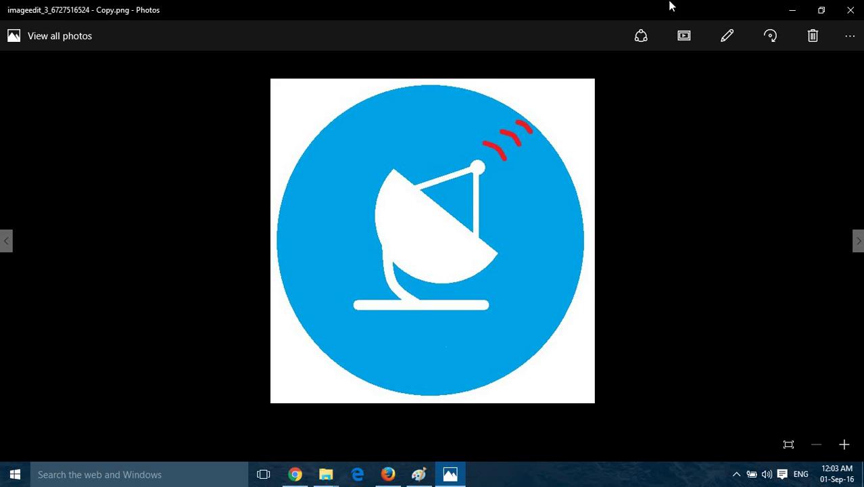
click(850, 9)
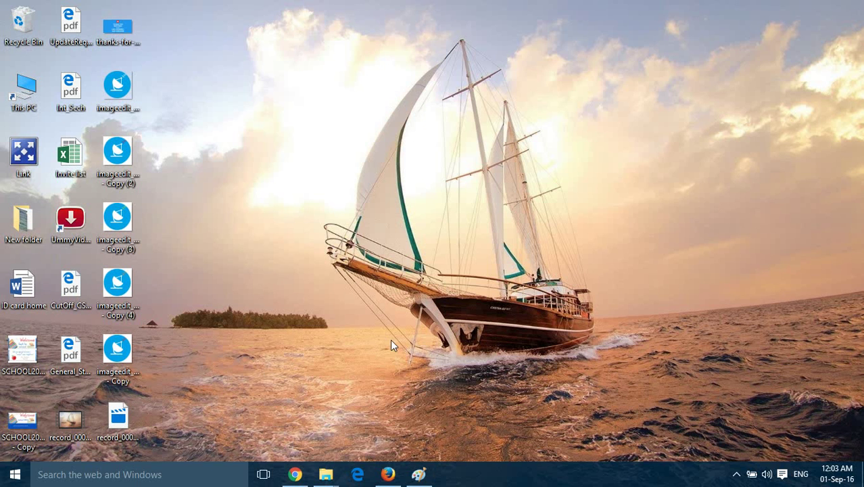
Return to gifmaker.me and bring up the Upload Images file picker
click(296, 474)
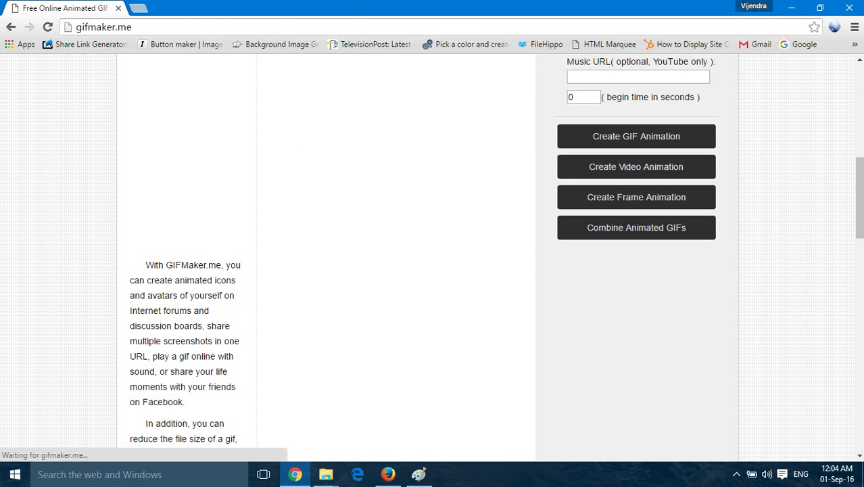
scroll(433, 257, up, 5)
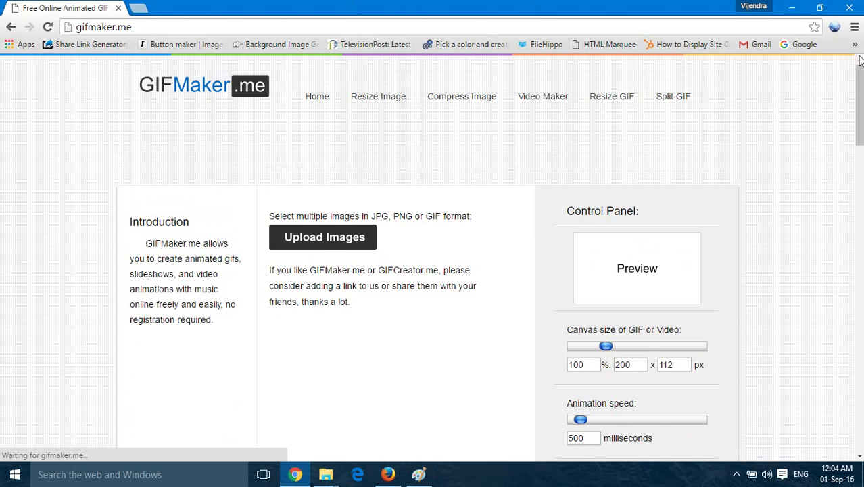
click(340, 239)
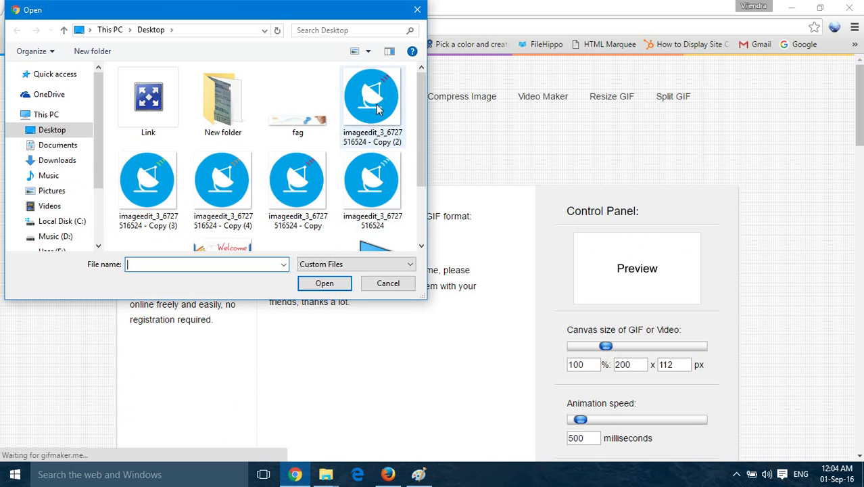
click(379, 187)
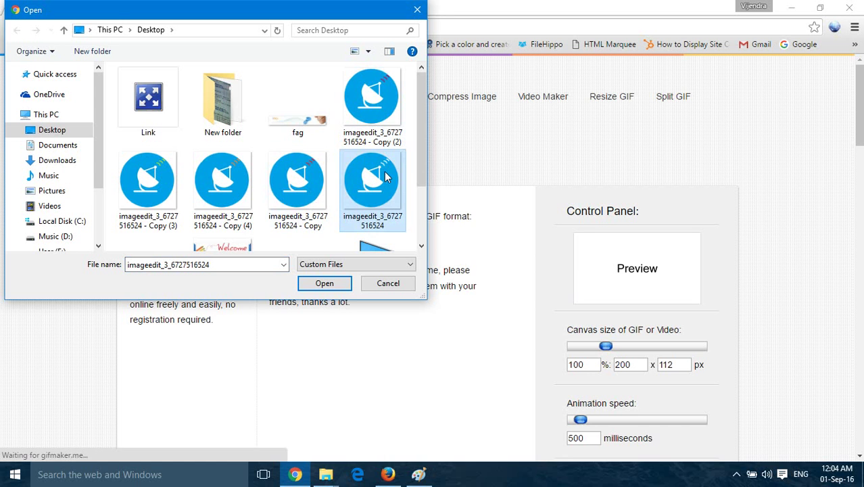
ctrl+click(233, 192)
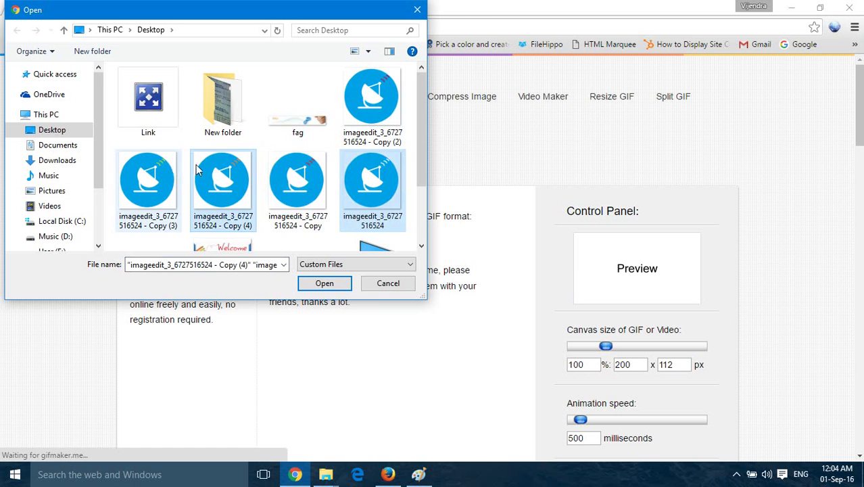
ctrl+click(297, 190)
ctrl+click(148, 183)
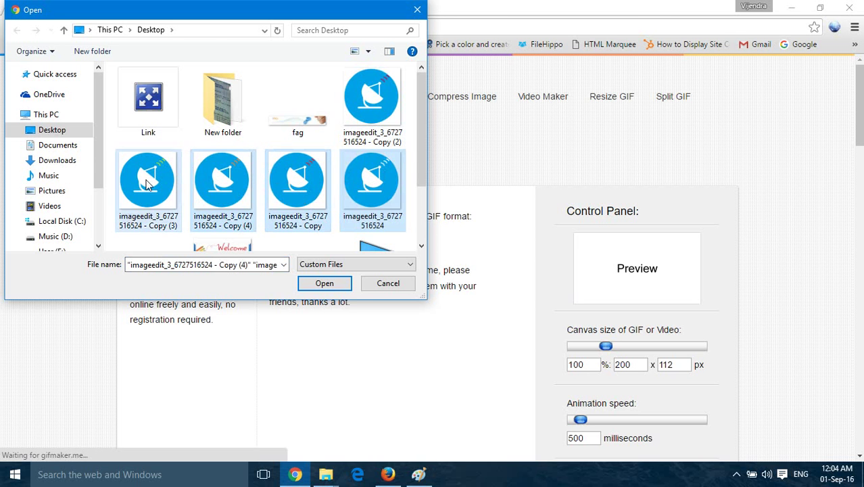
ctrl+click(376, 101)
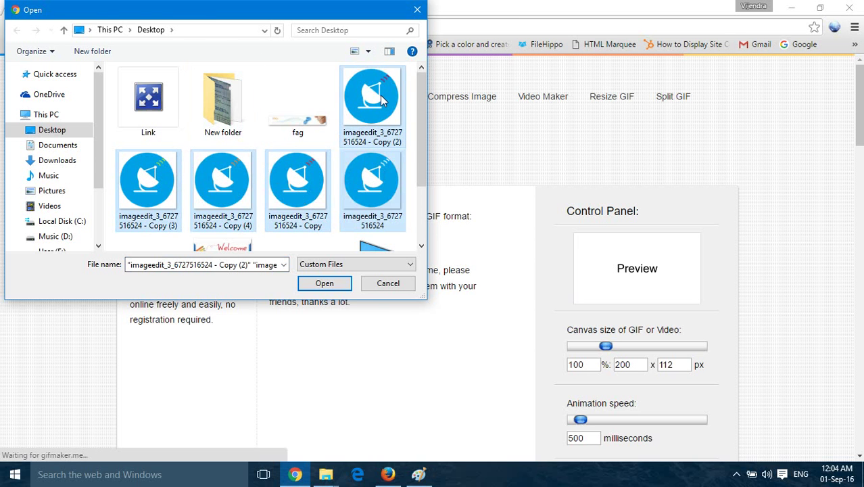
click(340, 283)
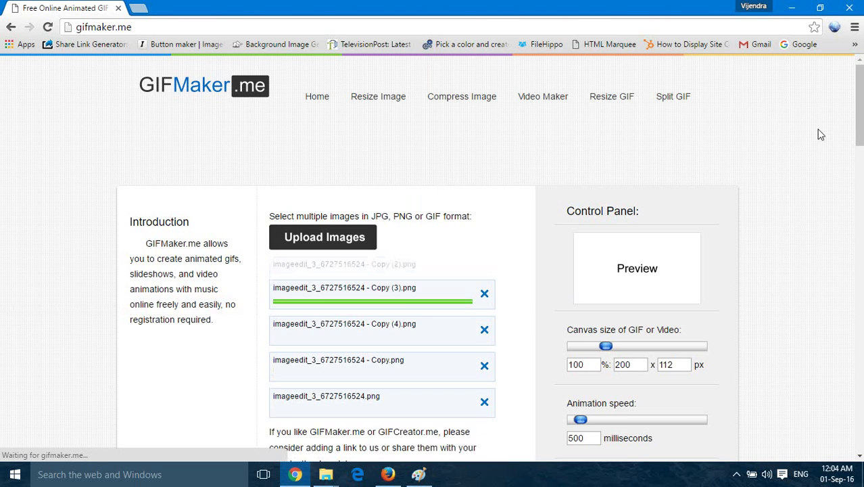
Scroll through the uploaded frames and try dragging the first frame to reorder it
scroll(859, 108, down, 1)
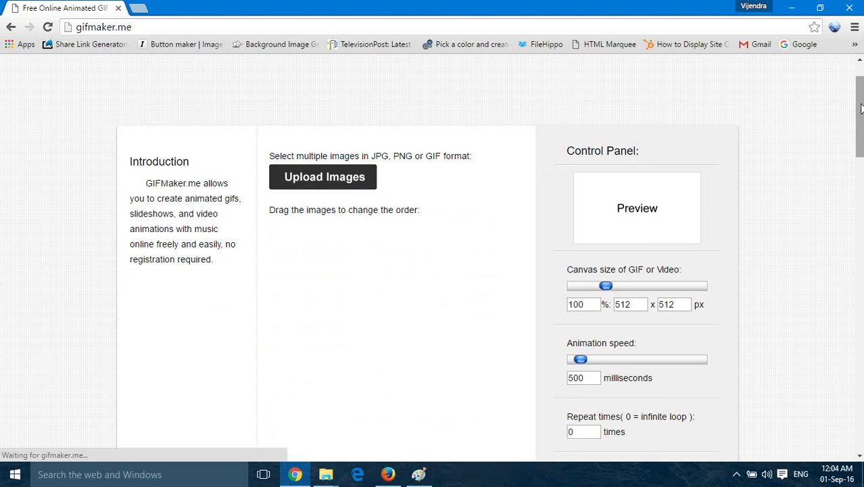
scroll(641, 94, down, 1)
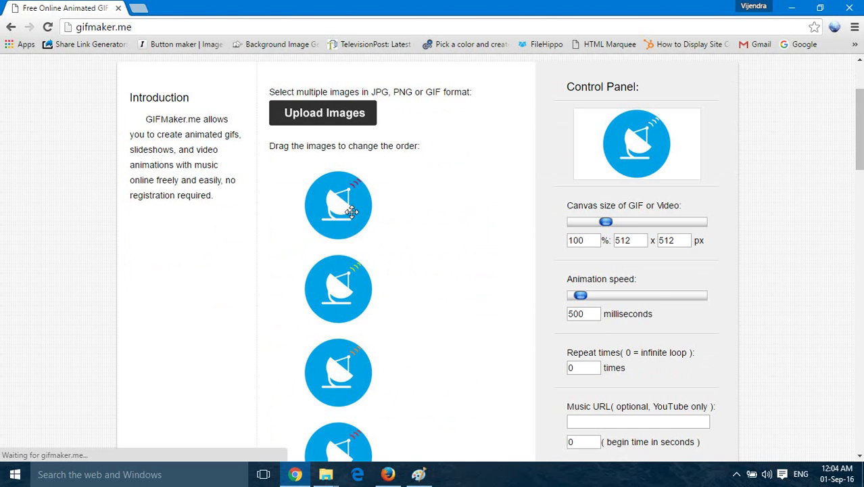
drag(351, 220, 357, 199)
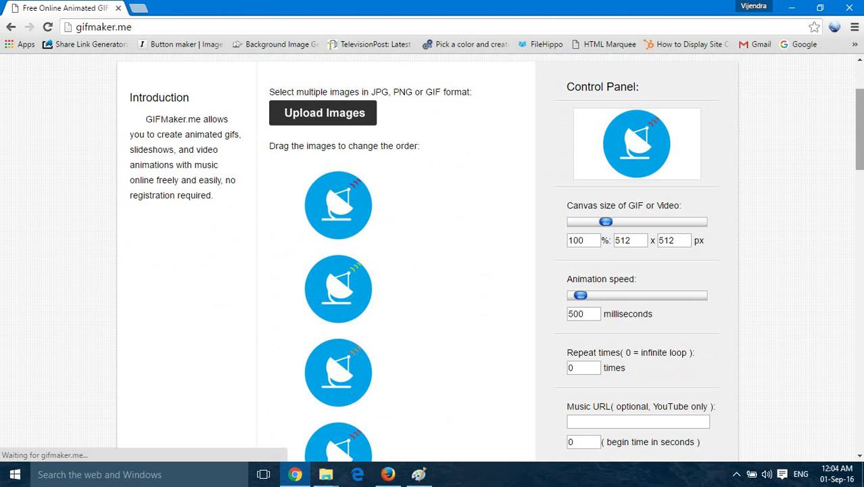
Adjust the GIF canvas size slider toward 114 percent
scroll(859, 128, up, 1)
scroll(859, 121, up, 1)
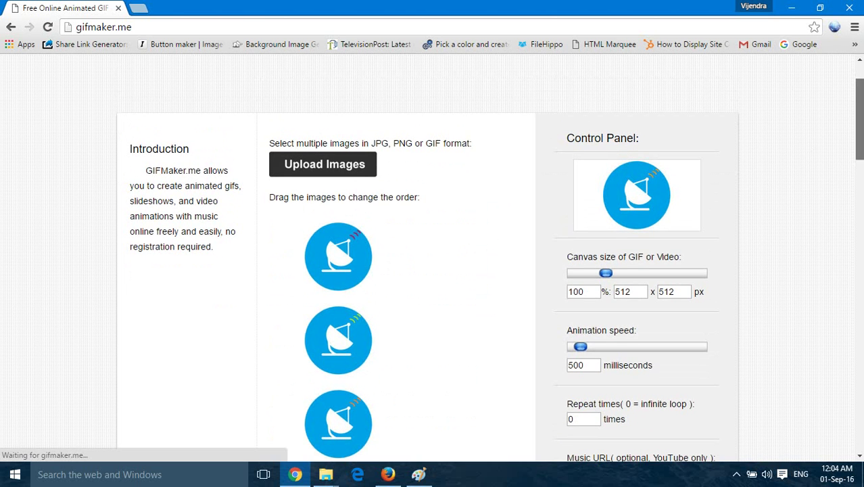
scroll(859, 122, down, 2)
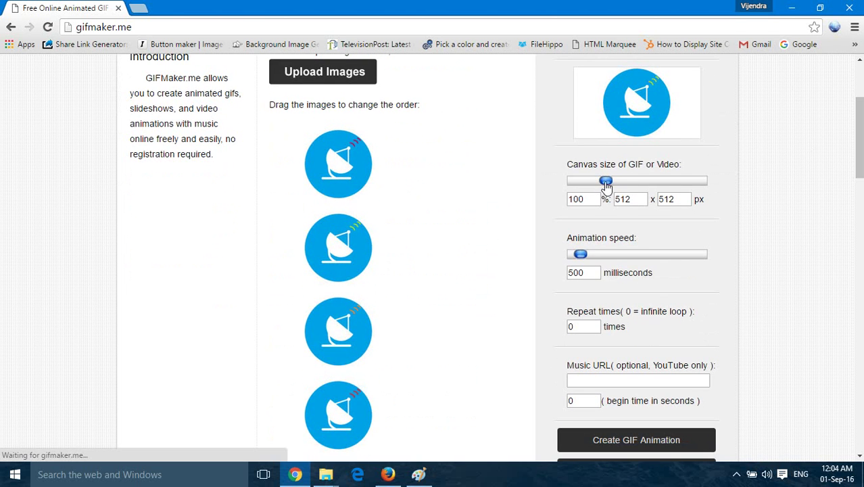
mouse_move(606, 182)
mouse_down()
mouse_move(619, 183)
mouse_move(606, 183)
mouse_up()
Drag the Animation speed slider until the frame delay reads 150 milliseconds
scroll(861, 145, down, 1)
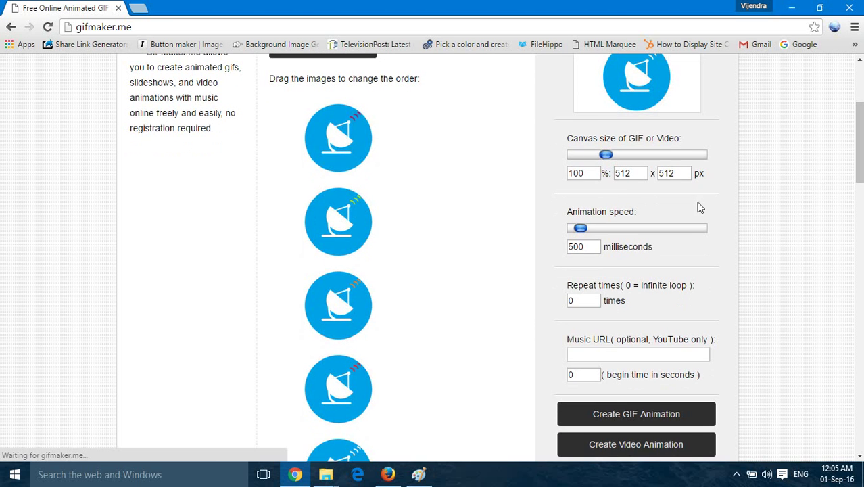
scroll(861, 145, up, 2)
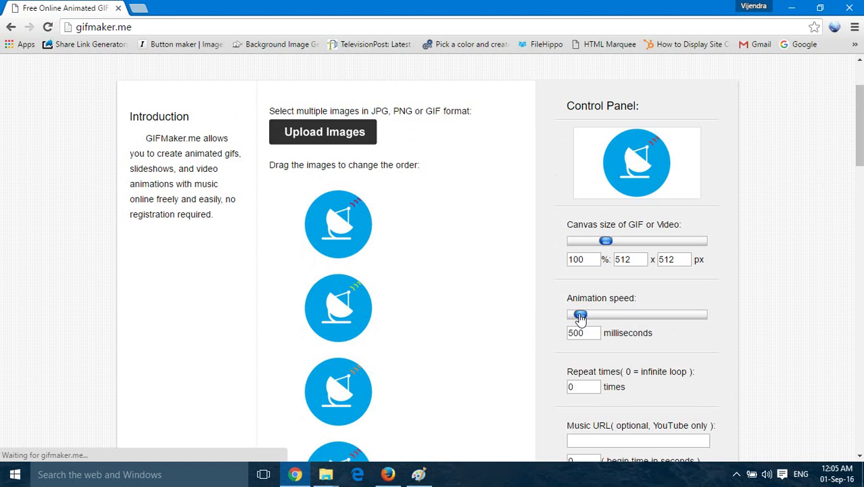
drag(581, 317, 583, 320)
drag(583, 318, 579, 320)
click(583, 318)
drag(583, 318, 579, 318)
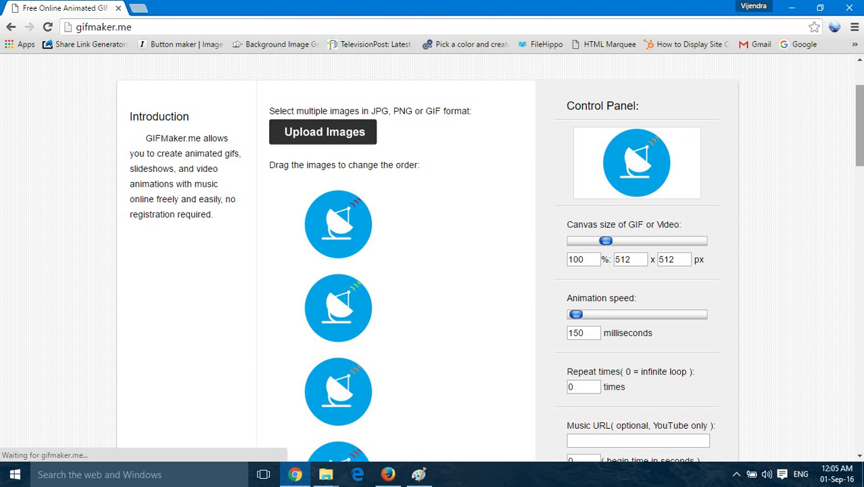
scroll(859, 125, down, 3)
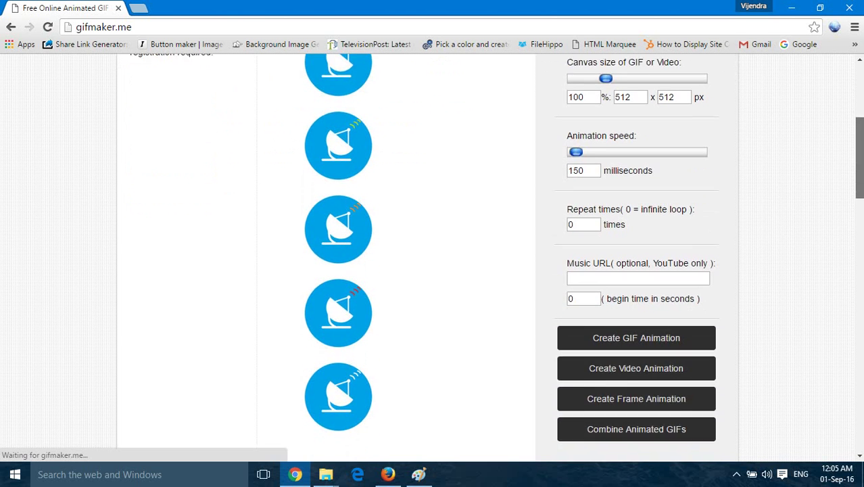
Create the GIF animation and download it as output_82x1Us.gif
click(648, 319)
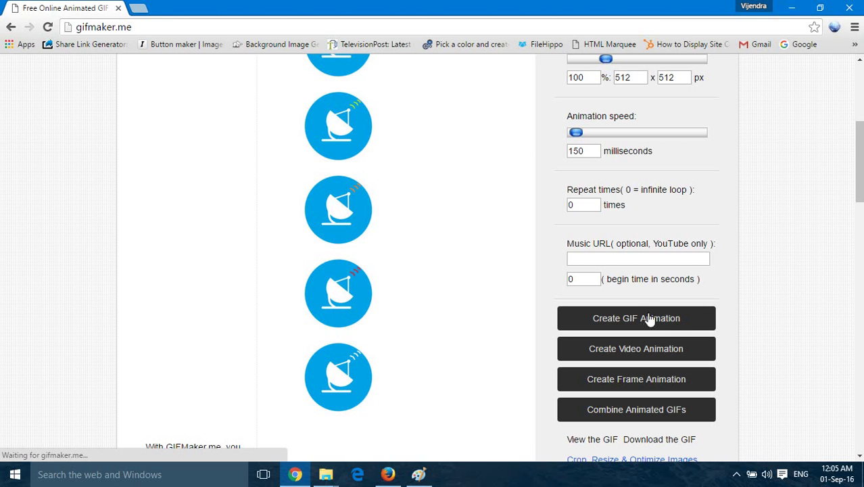
drag(859, 162, 859, 176)
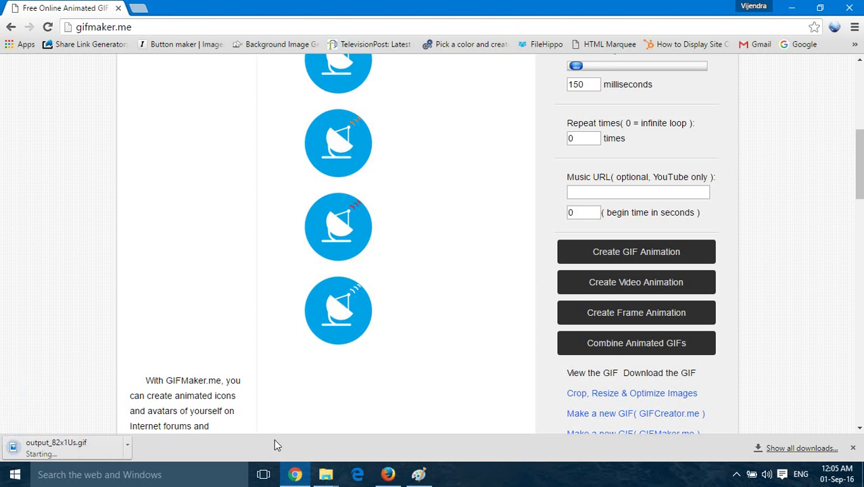
click(128, 447)
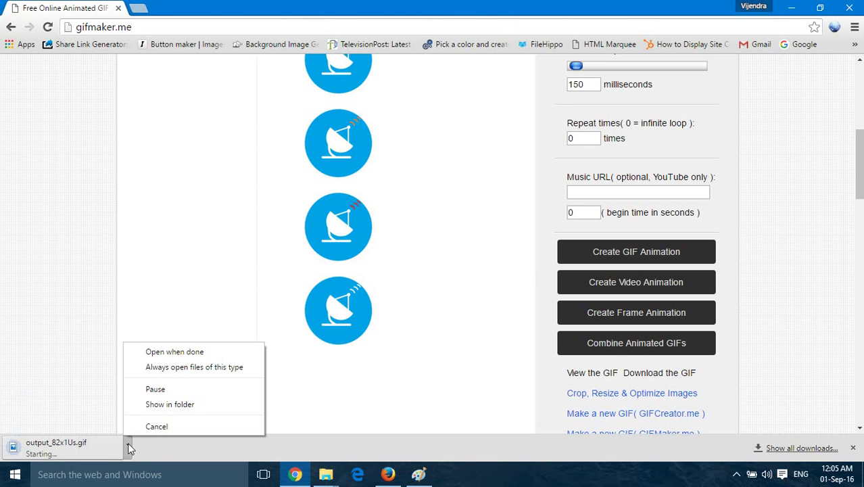
Set output_82x1Us.gif to open when done so it plays in Photos
click(159, 355)
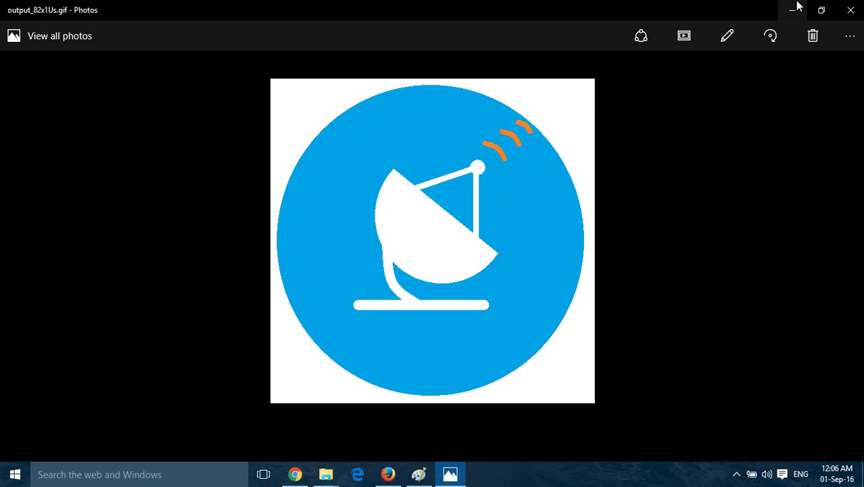
Close the GIF, minimize Chrome, and open thanks-for-watching-please-like-comment-and-subscribe-3.png from the desktop
click(849, 11)
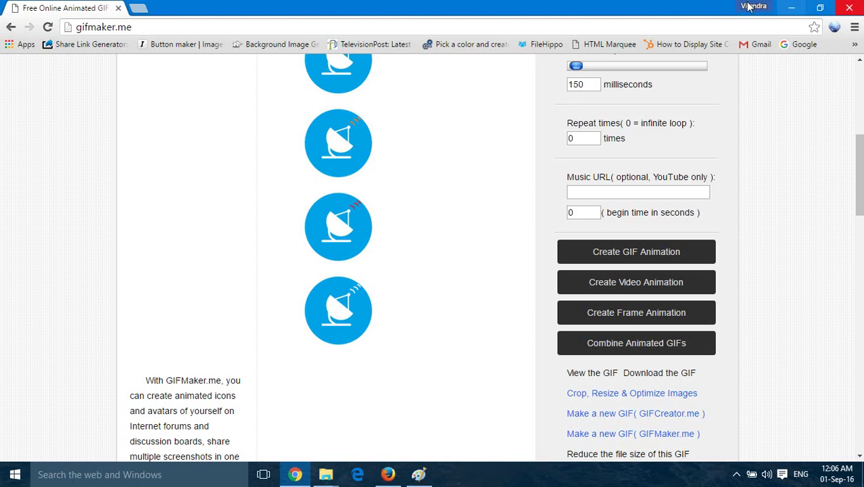
click(790, 7)
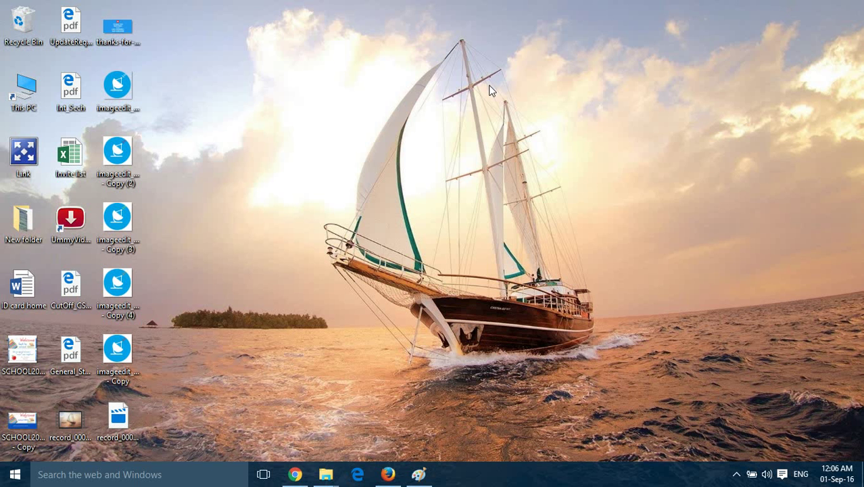
double_click(134, 36)
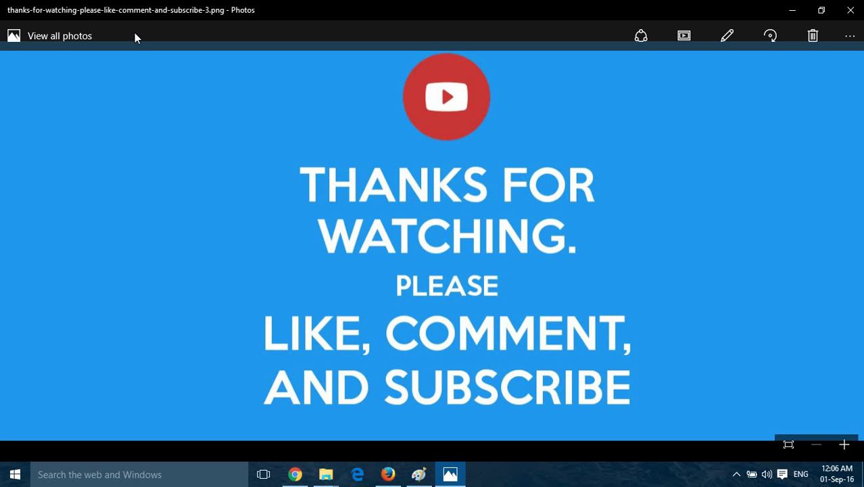